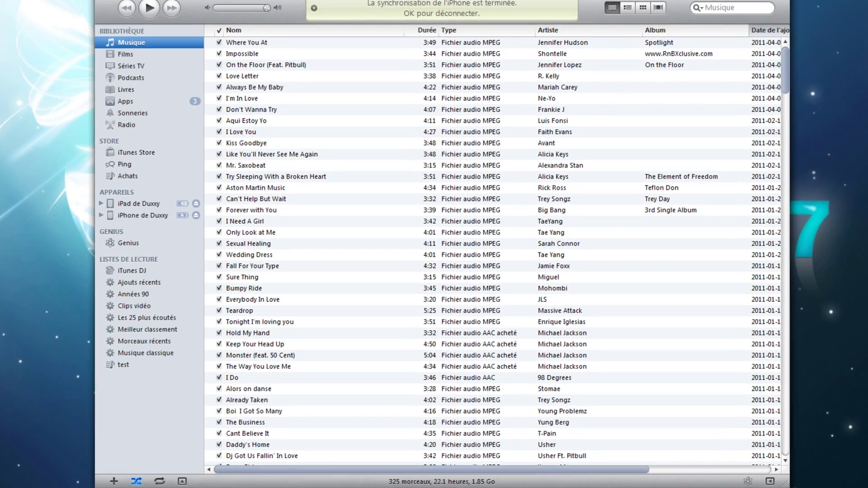
In the playback options of the song "Aston Martin Music", enable Début, Fin and Conserver la position de la lecture.
right_click(256, 199)
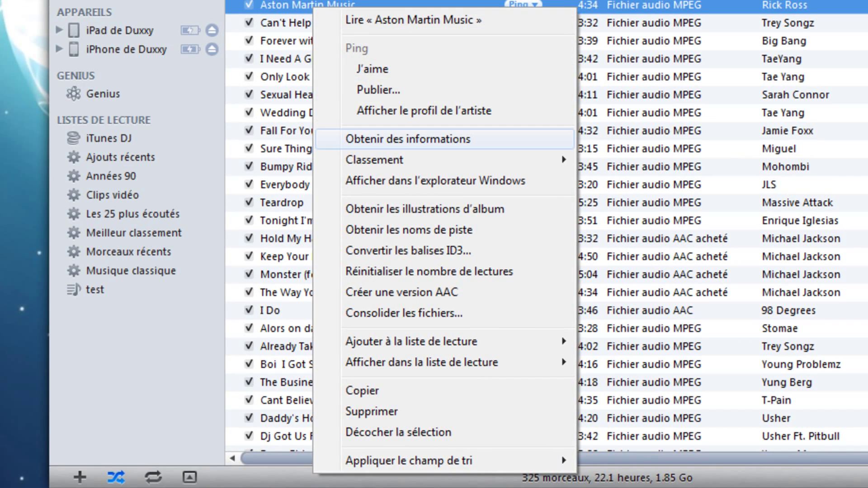
click(408, 140)
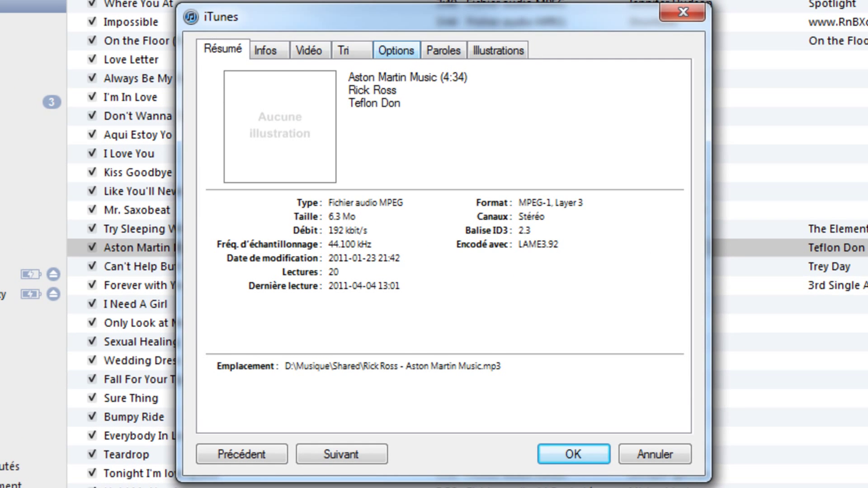
click(397, 50)
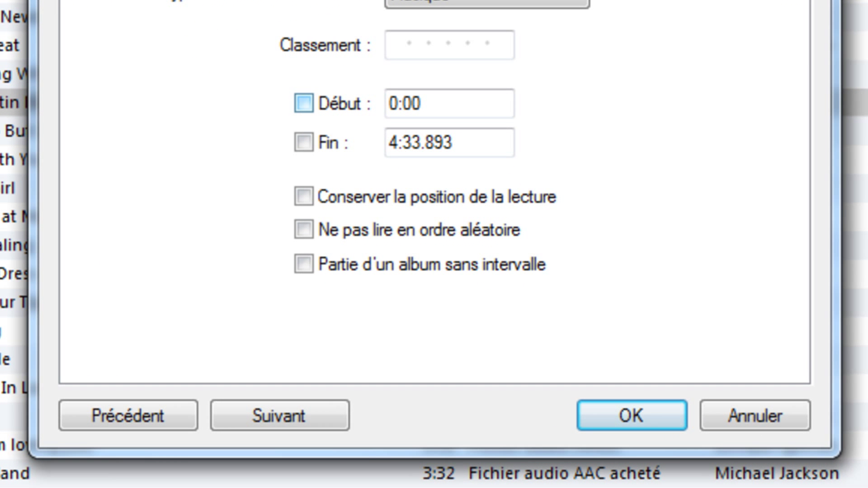
click(358, 249)
click(304, 142)
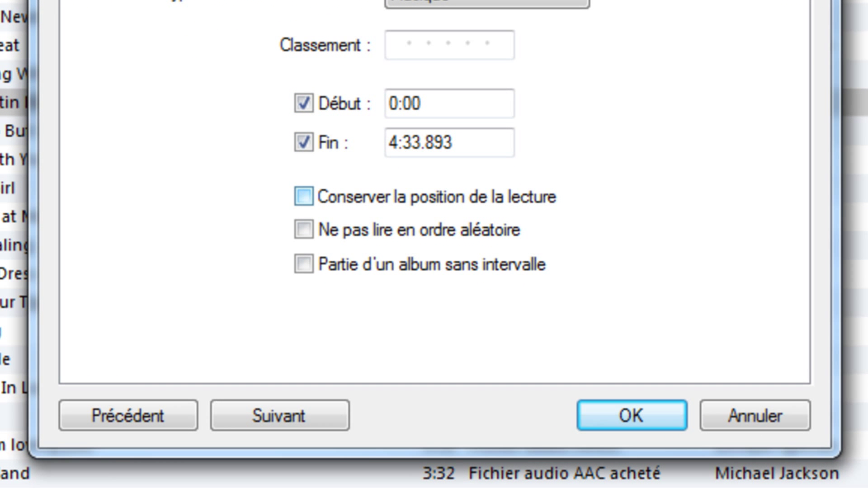
click(304, 196)
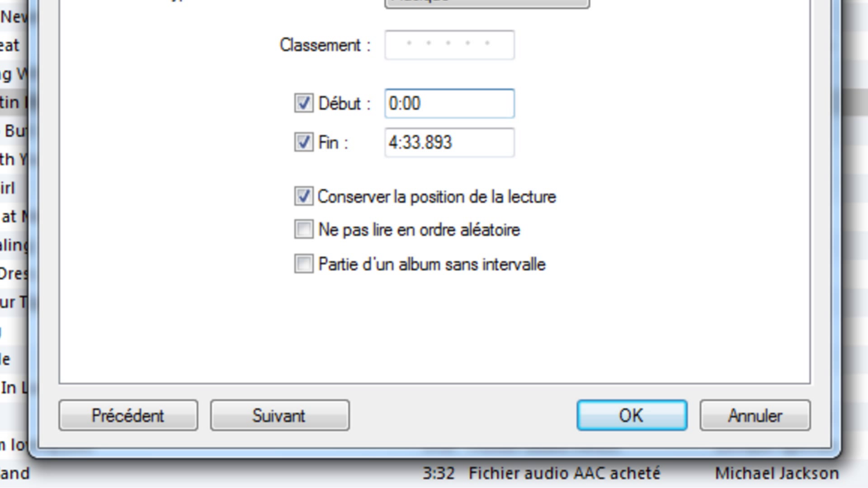
Set the song's start time to 0:20 and its end time to 0:50, and save the song's options.
key(BackSpace)
key(BackSpace)
text(20)
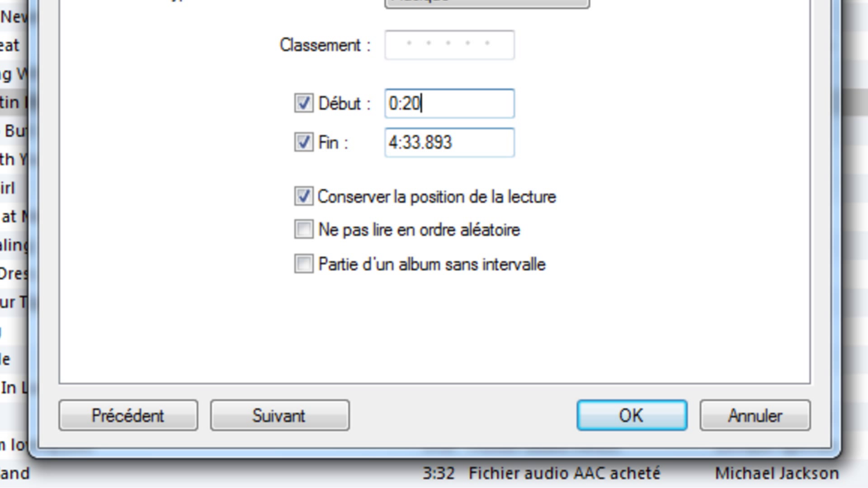
key(Tab)
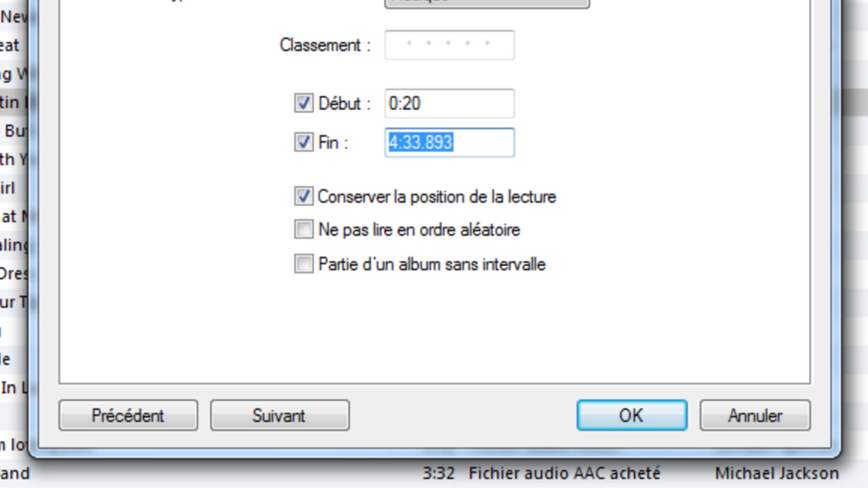
text(0:)
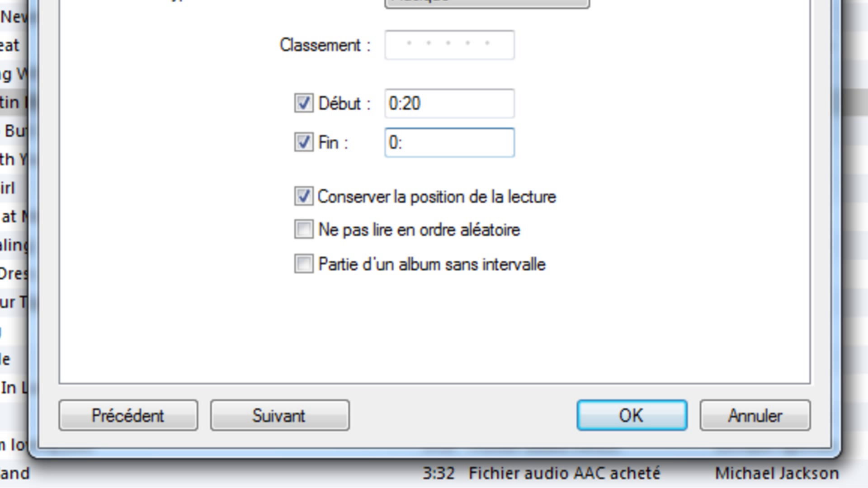
text(50)
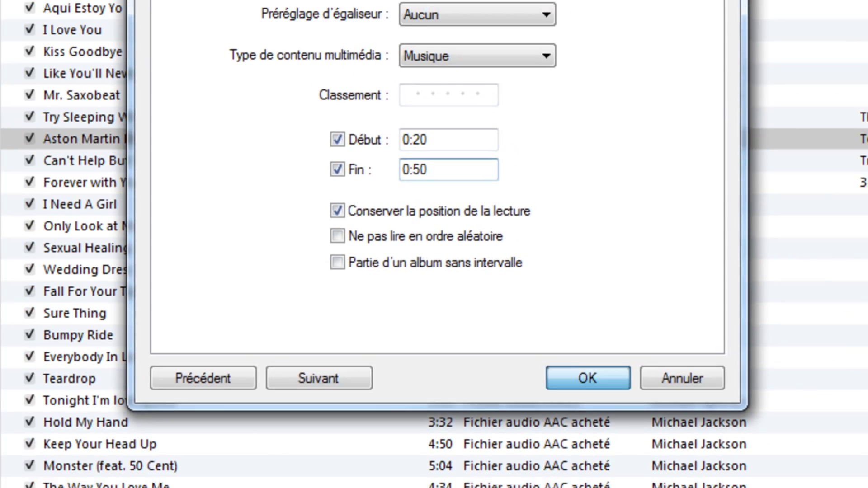
key(Return)
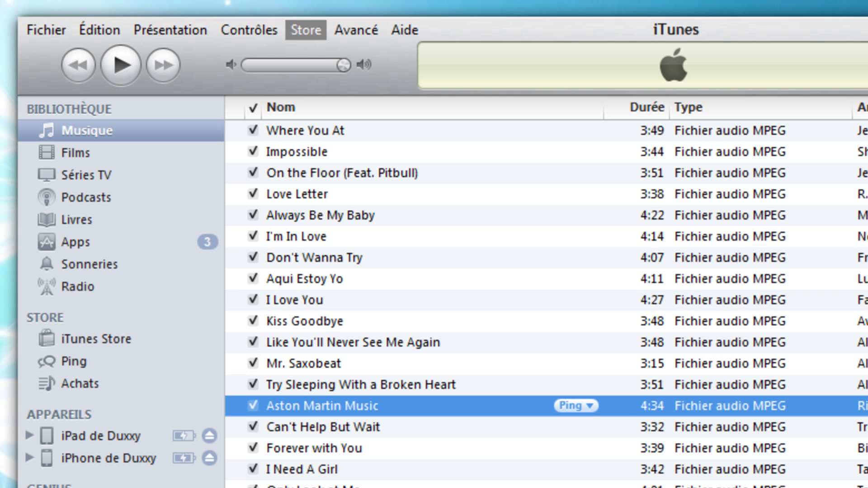
Create an AAC version of the trimmed "Aston Martin Music" song.
click(295, 11)
key(Down)
key(Down)
key(Down)
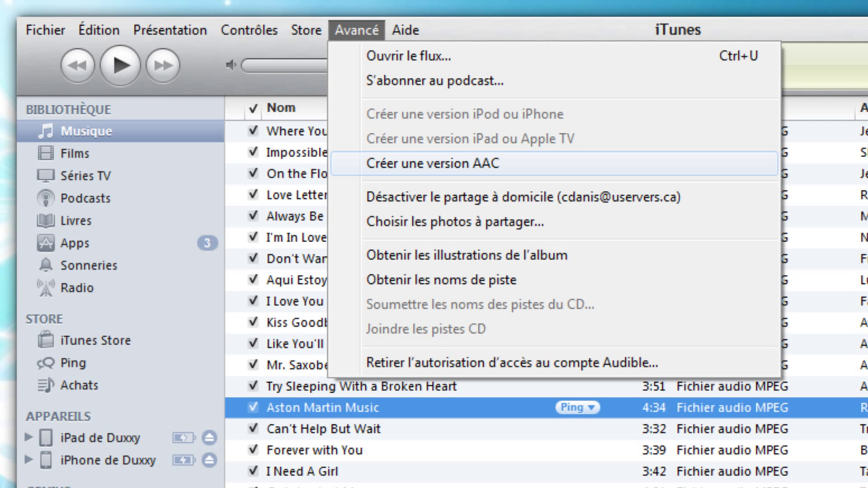
key(Return)
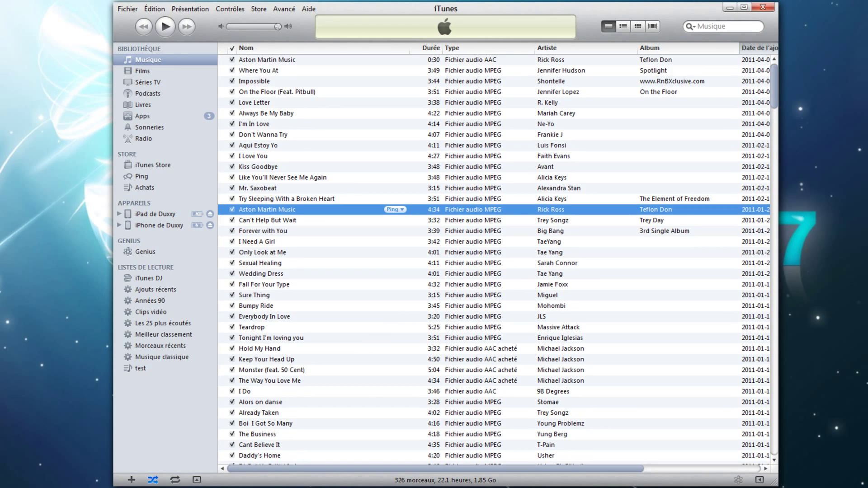
Copy the new AAC version of "Aston Martin Music" from the music library to the Windows desktop.
click(267, 59)
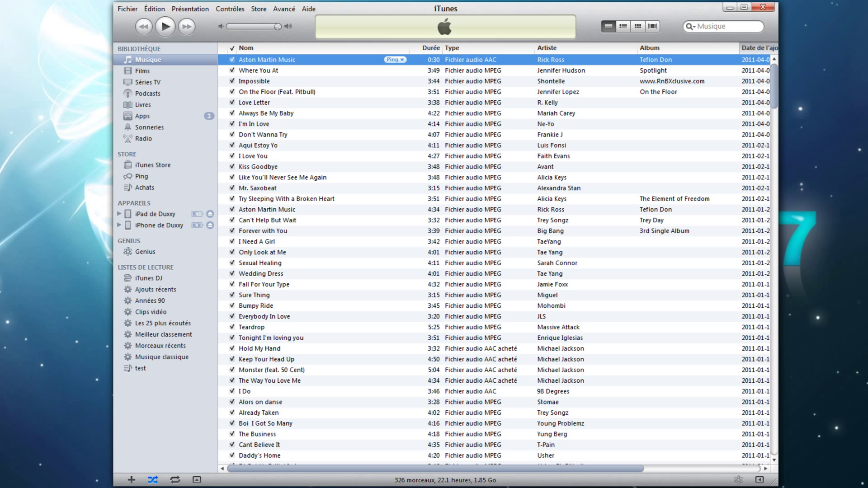
drag(266, 59, 853, 281)
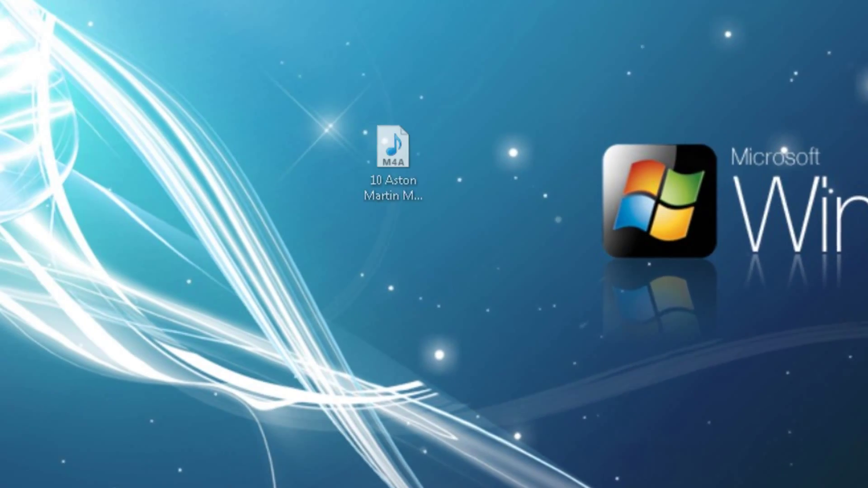
click(683, 199)
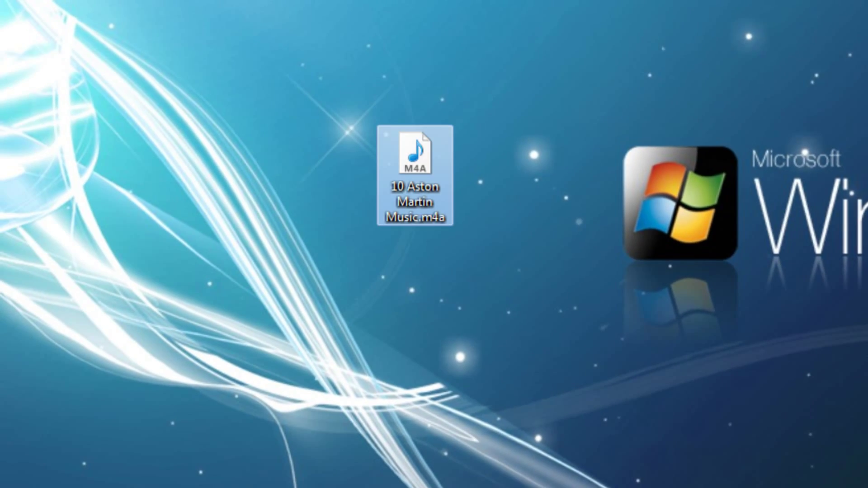
Check the "Masquer les extensions des fichiers dont le type est connu" setting in the Windows folder options and leave without saving.
mouse_move(420, 217)
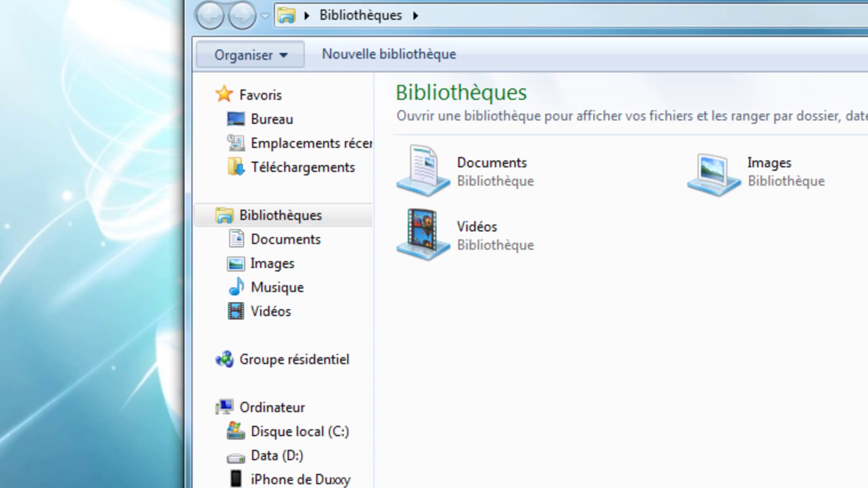
click(82, 62)
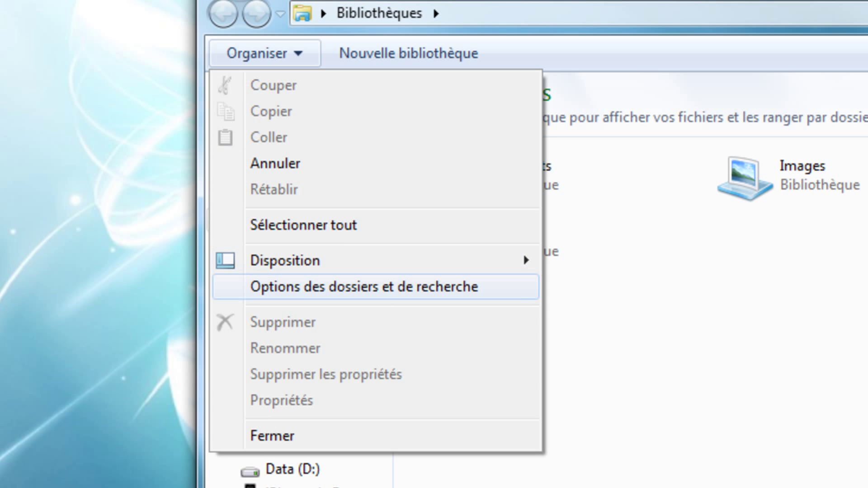
click(364, 287)
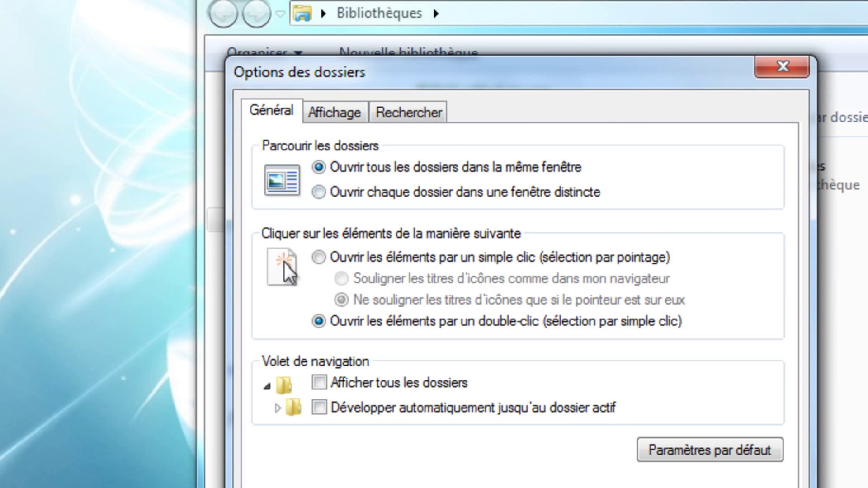
click(335, 111)
scroll(520, 385, down, 3)
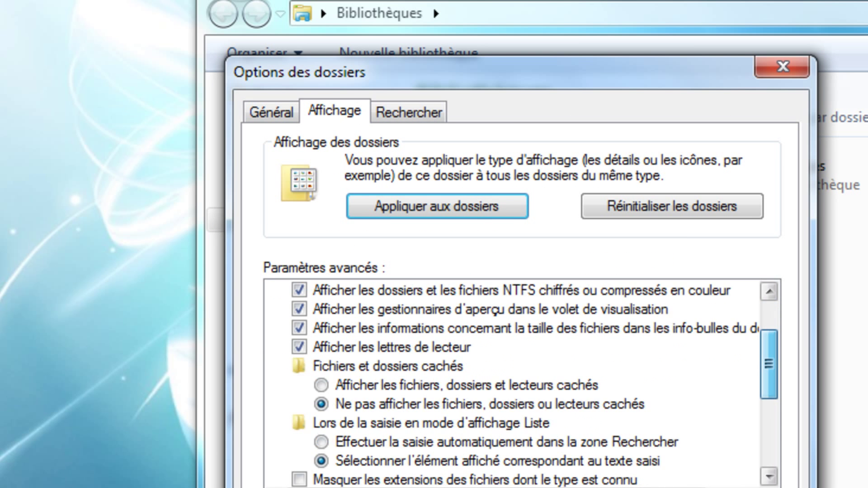
click(299, 384)
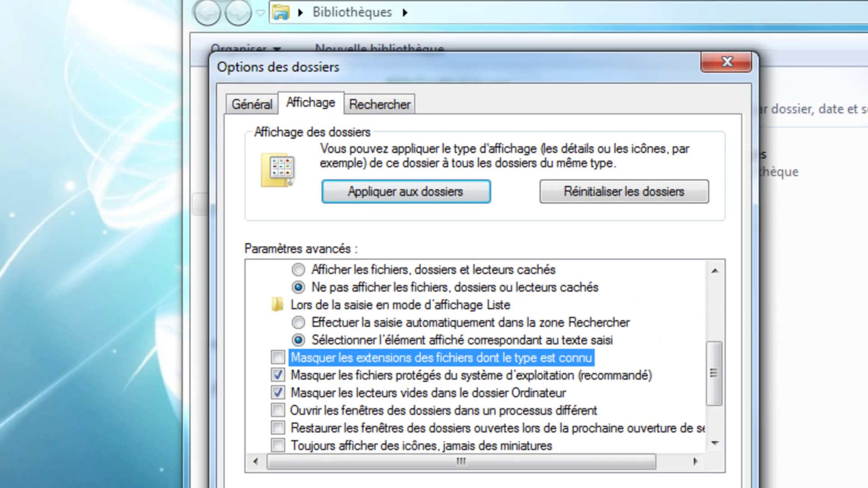
key(space)
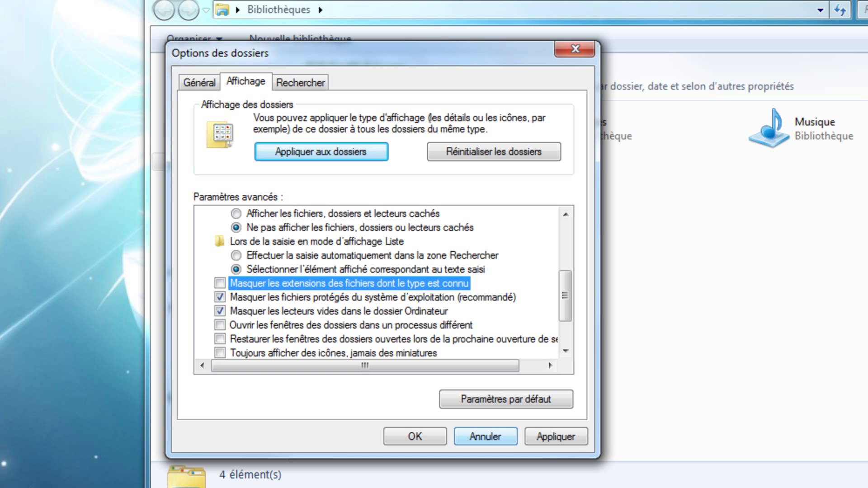
click(486, 437)
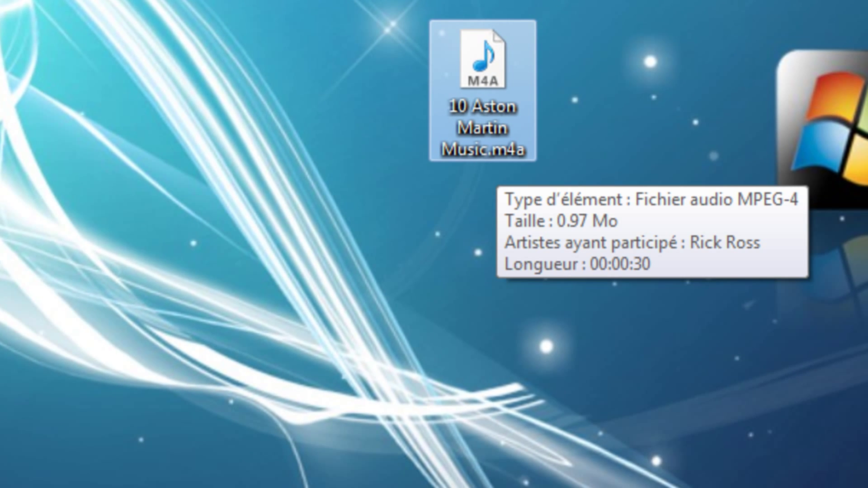
Rename the song file on the desktop to "10 Aston Martin Music.m4r" and accept the extension change.
right_click(500, 119)
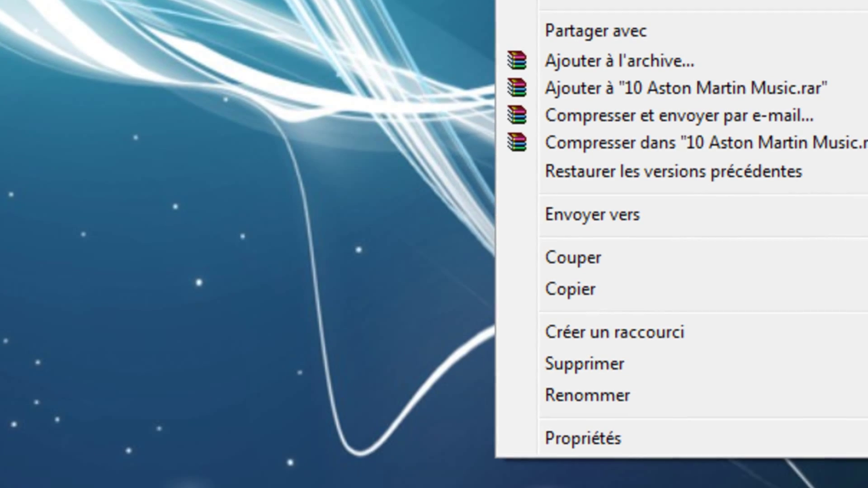
click(587, 378)
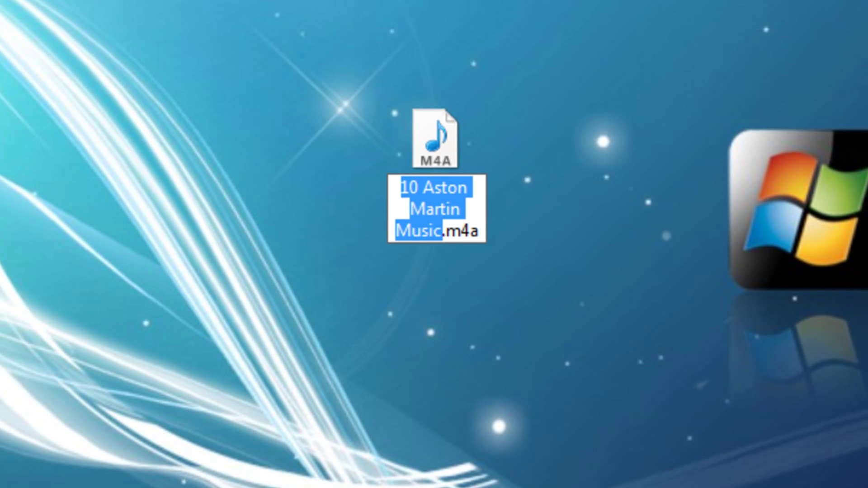
key(End)
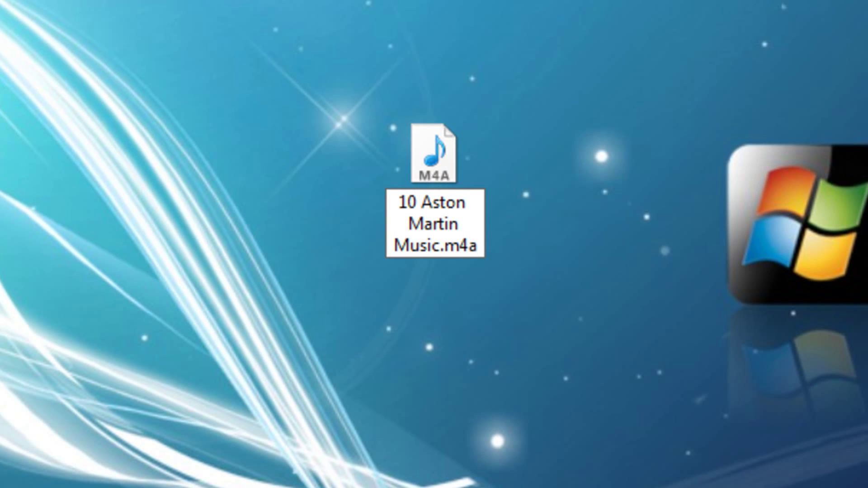
key(BackSpace)
text(r)
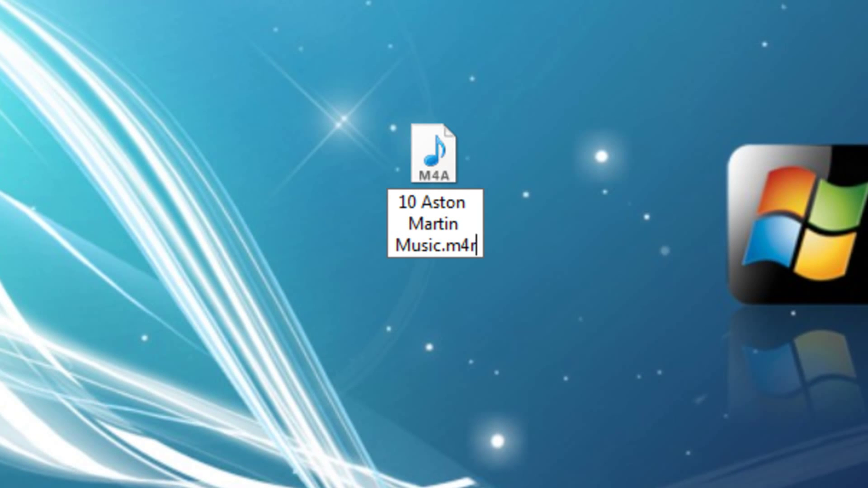
key(Return)
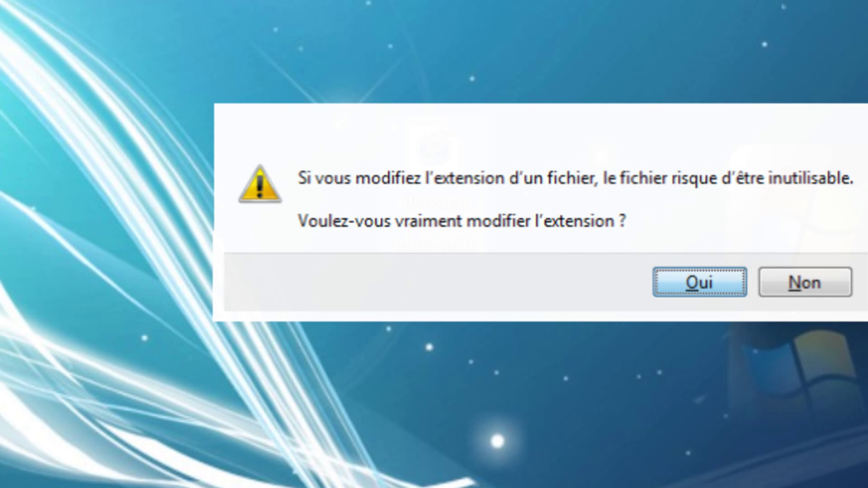
key(Return)
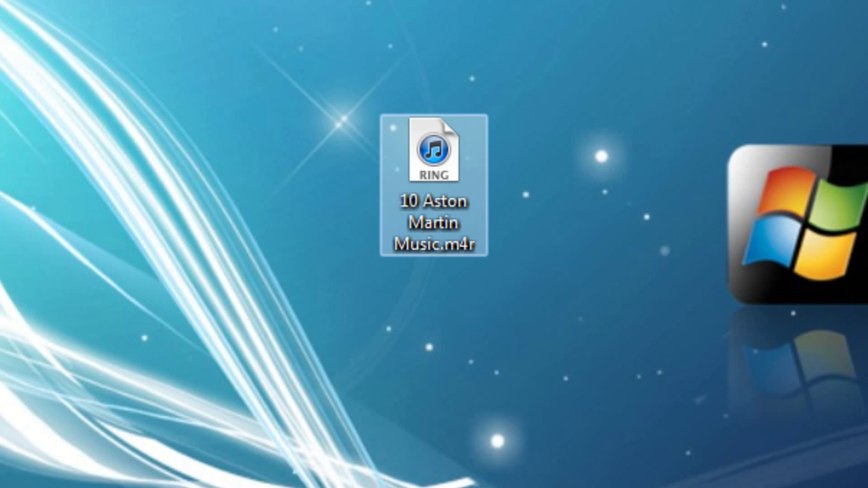
Open the .m4r file in iTunes, pause its playback and select it among the library's ringtones (Sonneries).
mouse_move(437, 185)
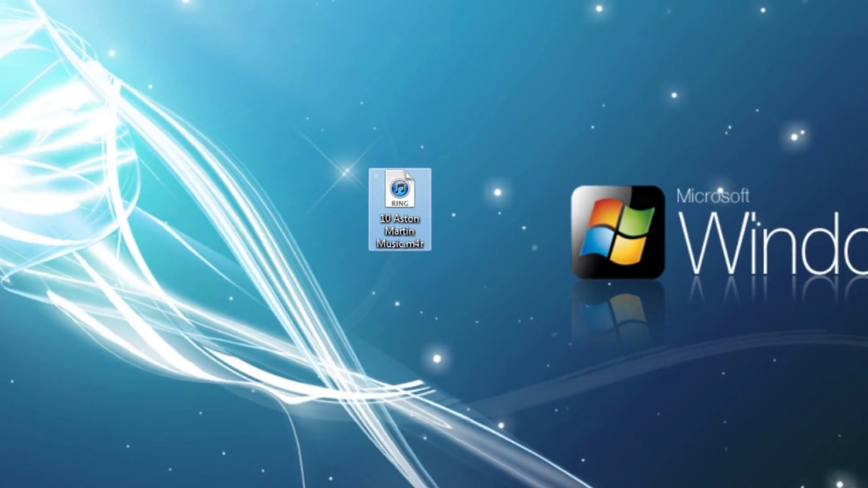
double_click(437, 185)
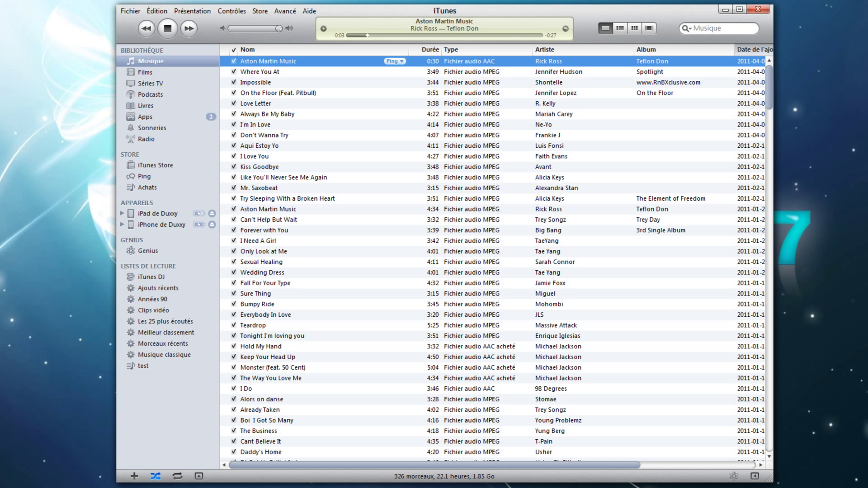
click(152, 128)
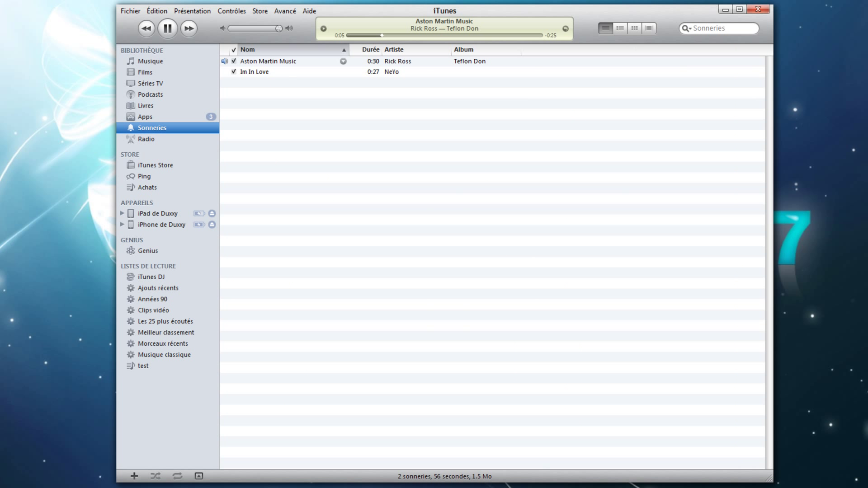
key(space)
click(268, 61)
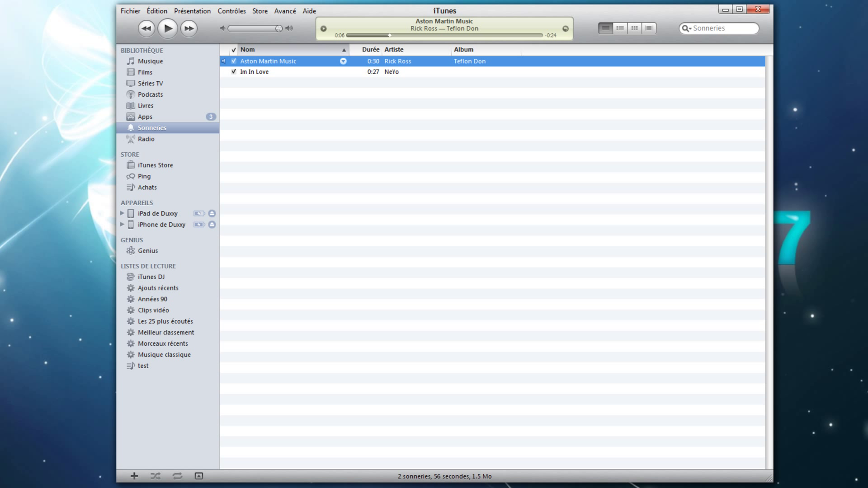